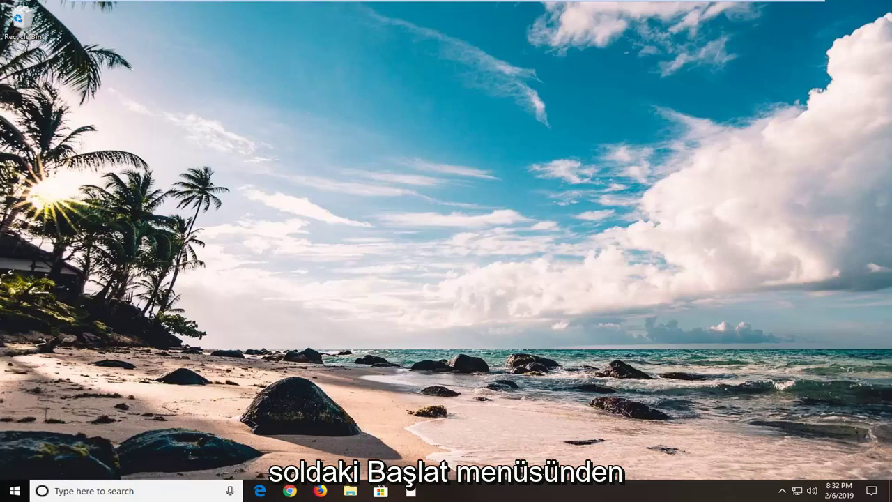
Search the Start menu for regedit and run Registry Editor as administrator, approving the UAC prompt.
{"action": "left_click", "coordinate": [12, 495]}
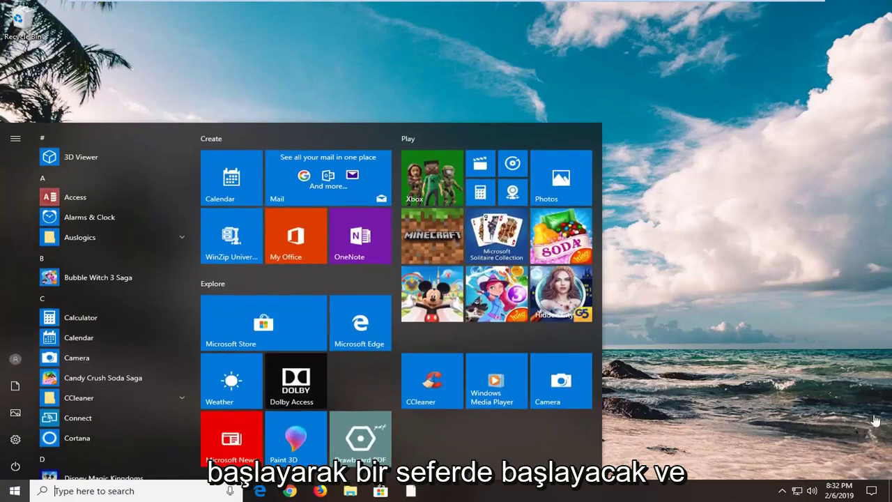
{"action": "type", "text": "r"}
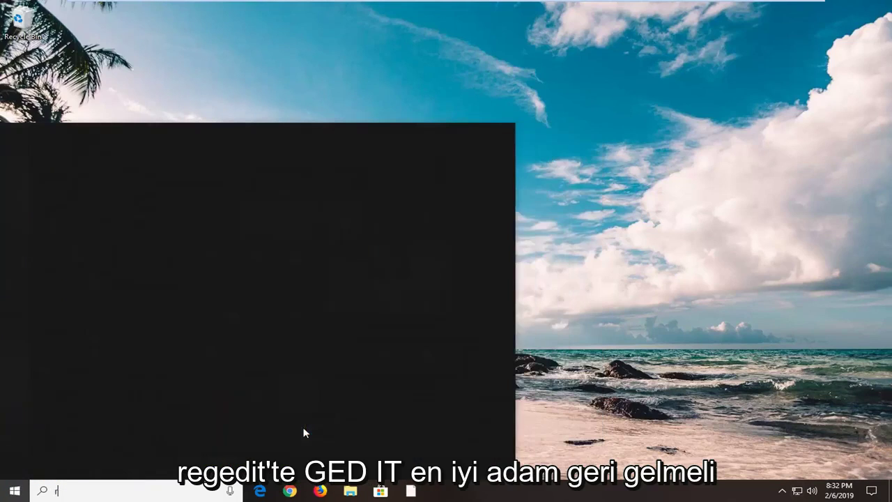
{"action": "type", "text": "egedit"}
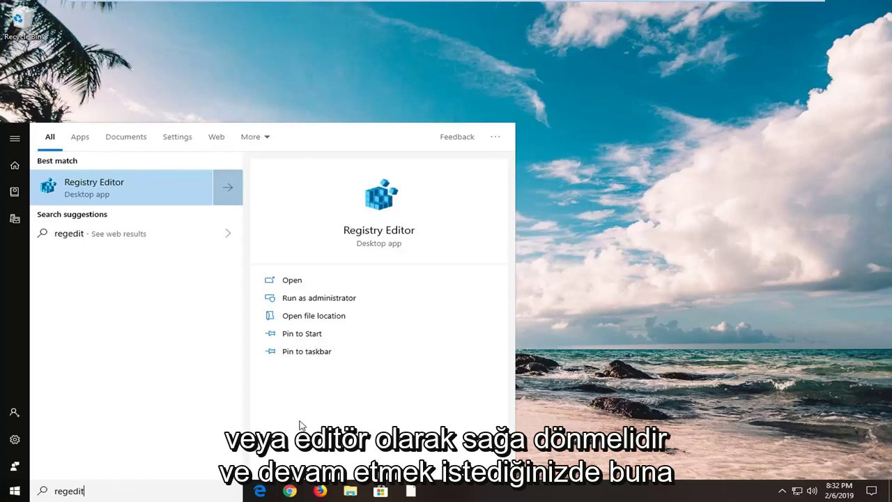
{"action": "right_click", "coordinate": [117, 192]}
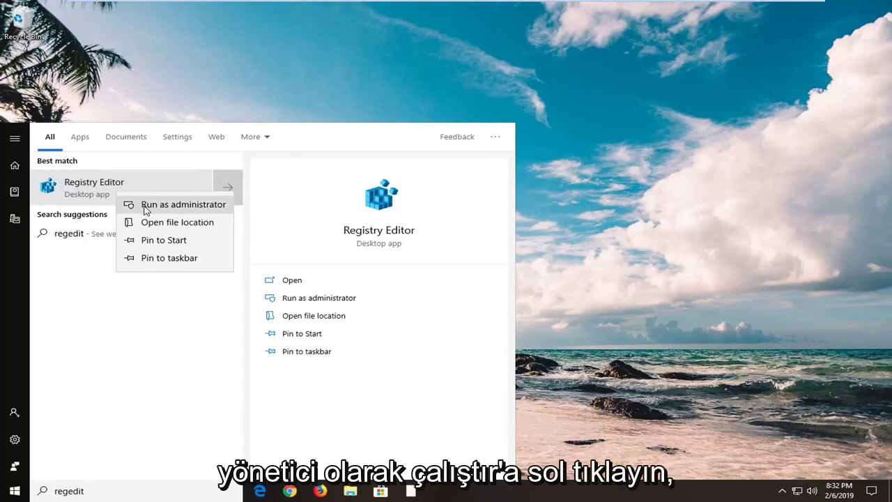
{"action": "left_click", "coordinate": [145, 206]}
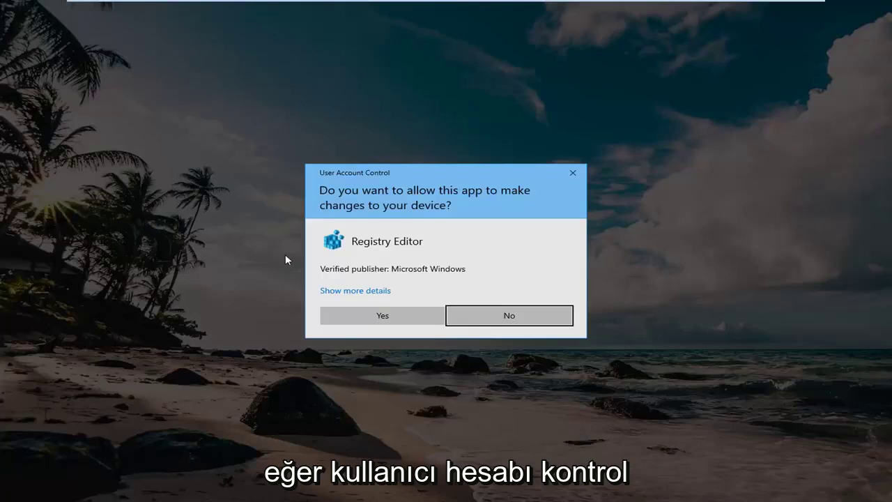
{"action": "left_click", "coordinate": [357, 313]}
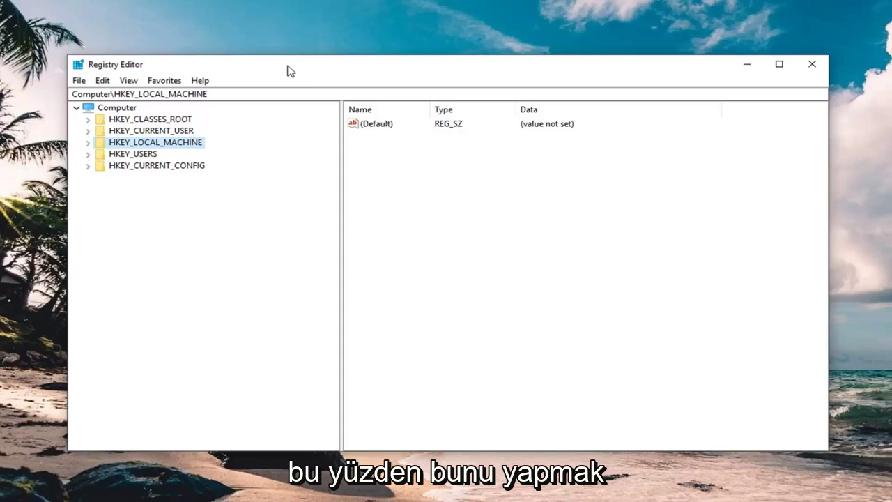
{"action": "key", "text": "Left"}
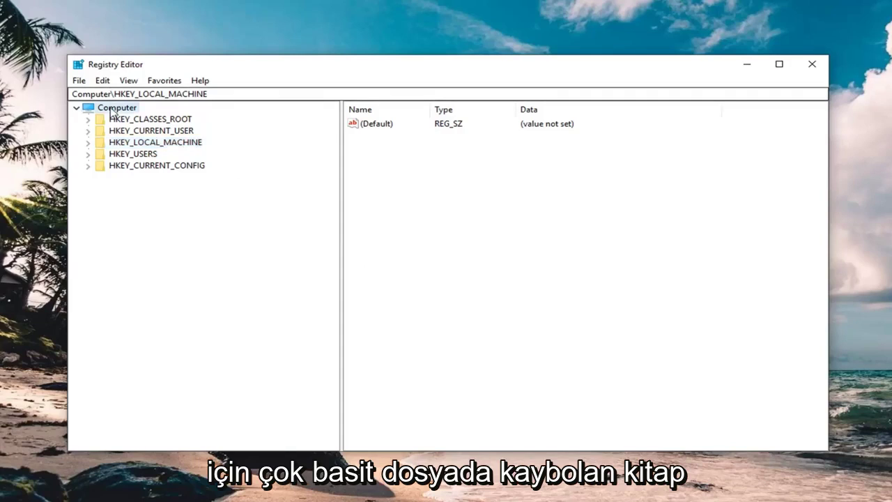
{"action": "left_click", "coordinate": [79, 80]}
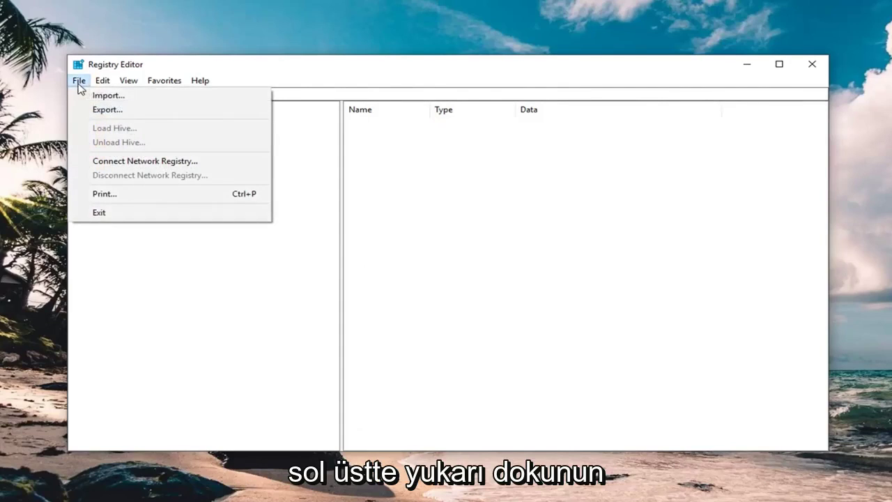
{"action": "left_click", "coordinate": [98, 110]}
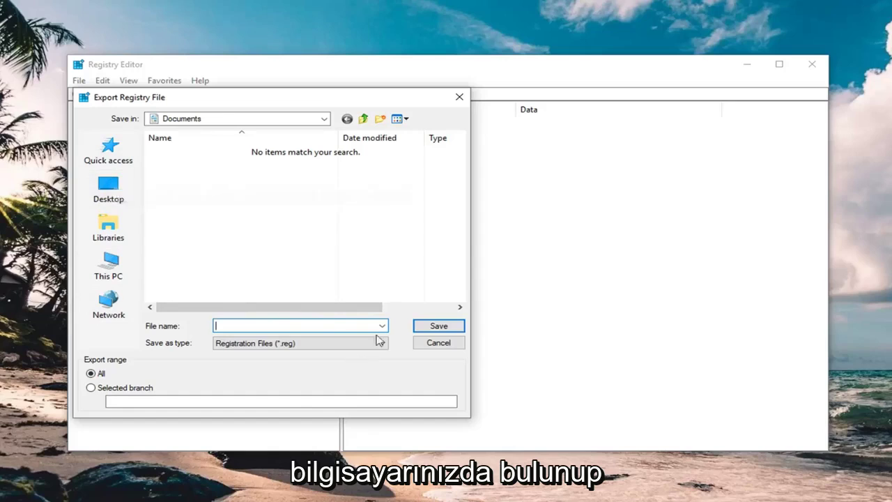
{"action": "left_click", "coordinate": [429, 346]}
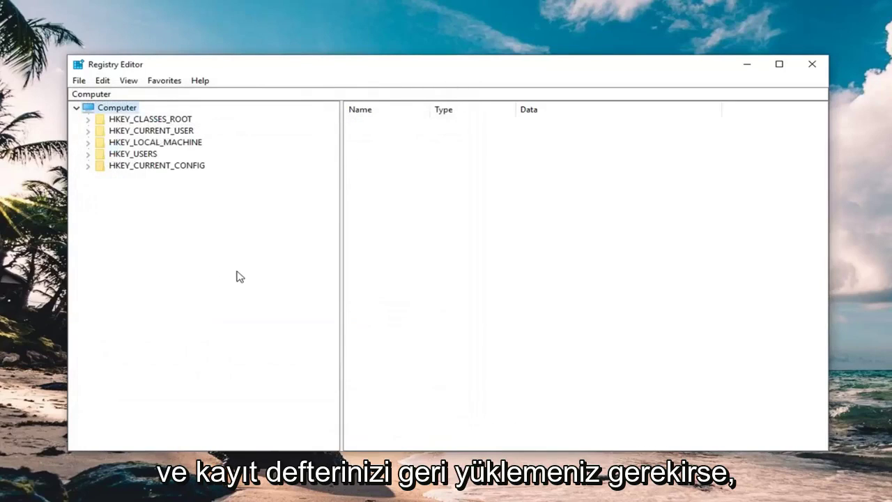
{"action": "left_click", "coordinate": [79, 82]}
{"action": "left_click", "coordinate": [115, 97]}
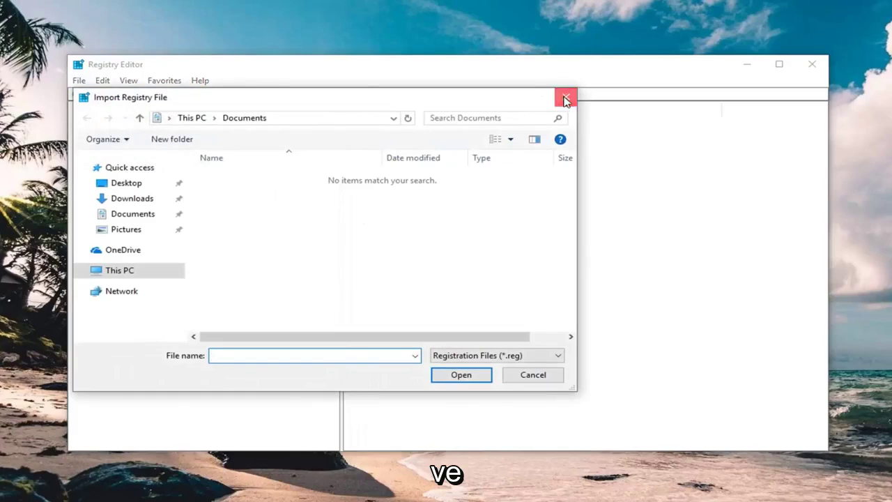
{"action": "left_click", "coordinate": [565, 97]}
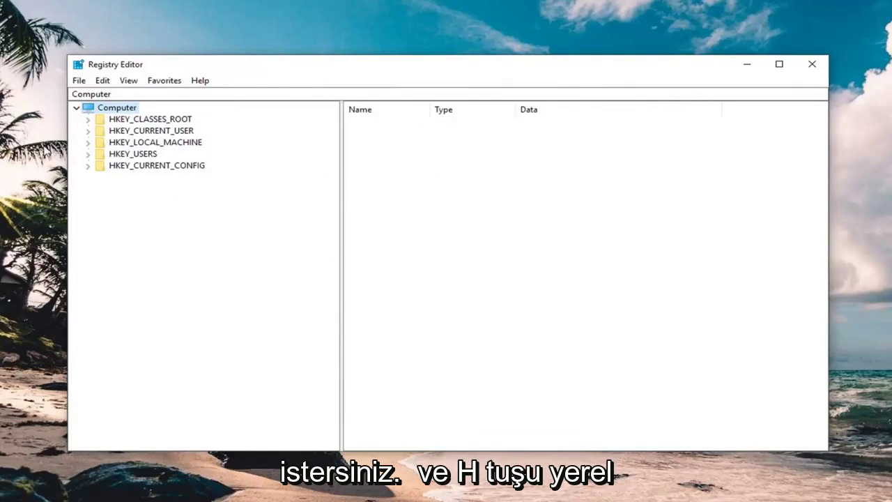
Expand HKEY_LOCAL_MACHINE\SYSTEM\CurrentControlSet\Control and select its Network key.
{"action": "left_click", "coordinate": [148, 144]}
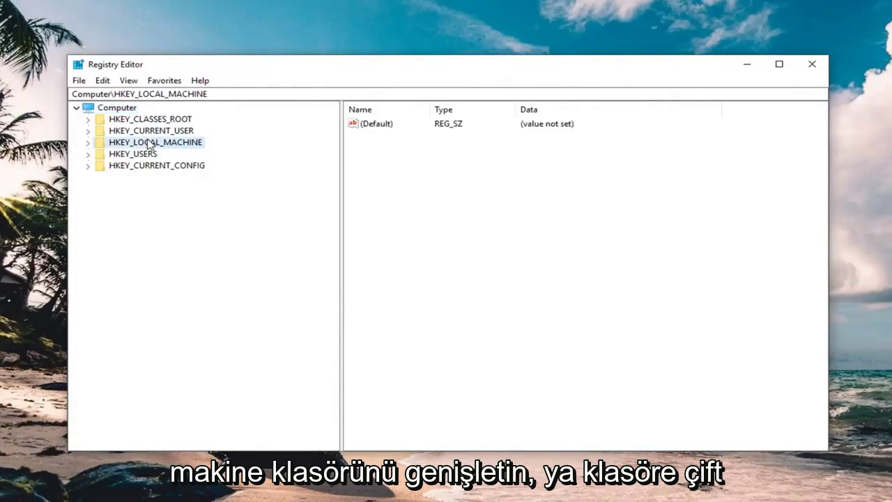
{"action": "left_click", "coordinate": [88, 143]}
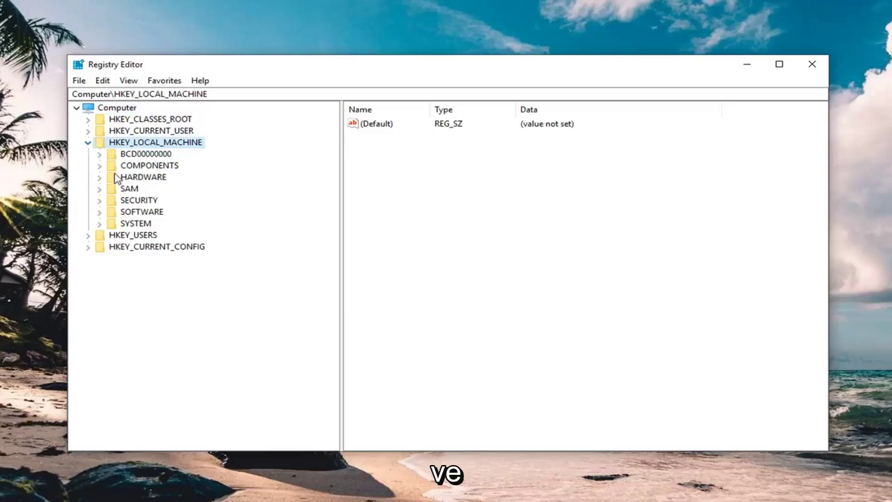
{"action": "left_click", "coordinate": [120, 222]}
{"action": "left_click", "coordinate": [100, 223]}
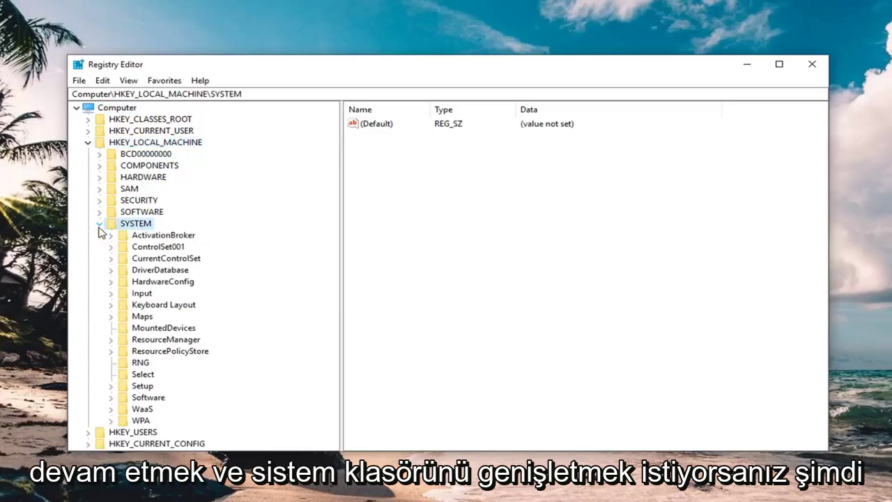
{"action": "left_click", "coordinate": [115, 259]}
{"action": "left_click", "coordinate": [111, 258]}
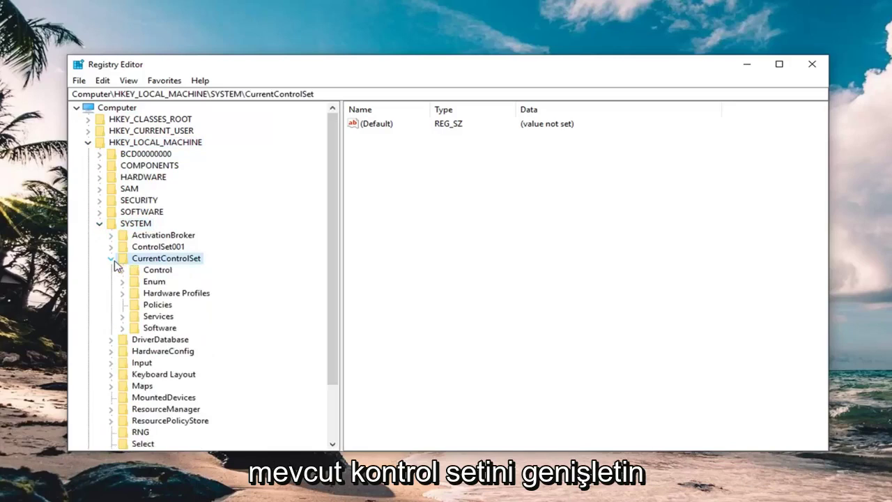
{"action": "left_click", "coordinate": [123, 269]}
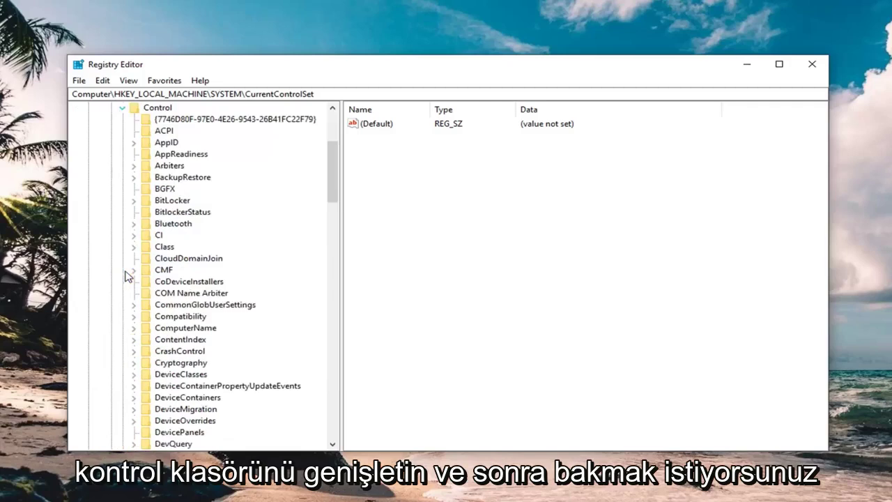
{"action": "scroll", "coordinate": [172, 265], "scroll_direction": "down", "scroll_amount": 16}
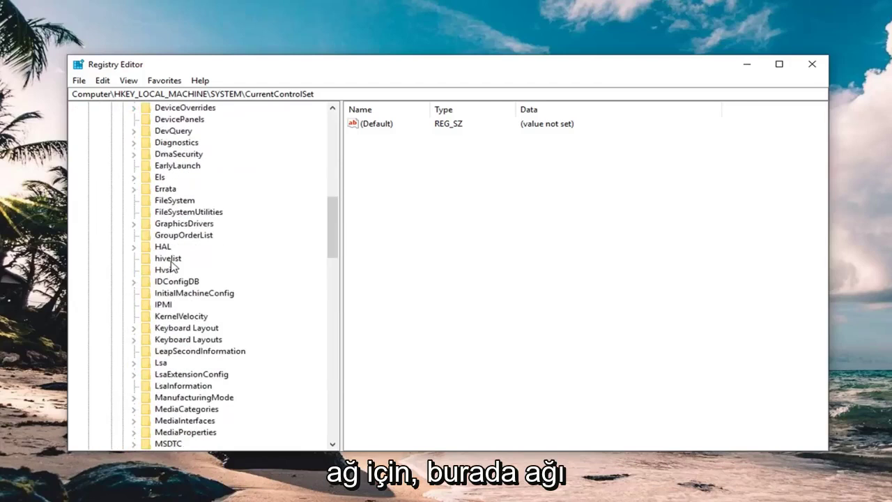
{"action": "left_click", "coordinate": [167, 271]}
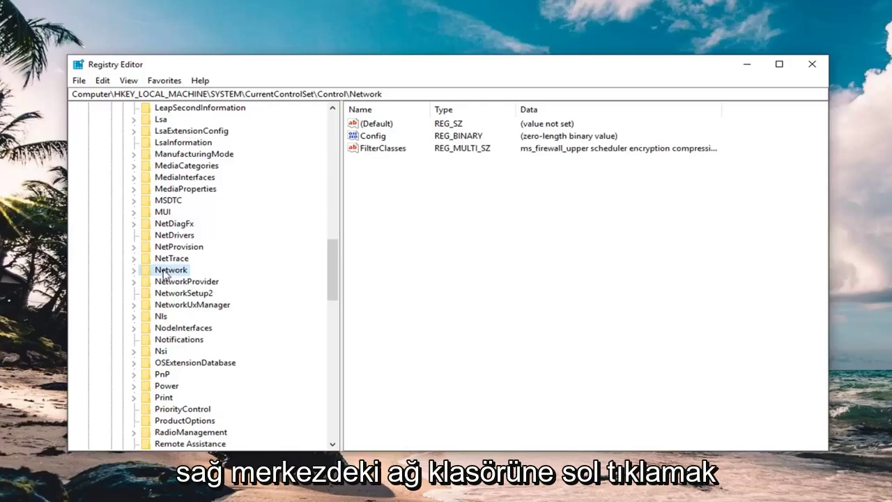
Delete the Network key's Config value, confirming the removal, then close Registry Editor.
{"action": "left_click", "coordinate": [370, 137]}
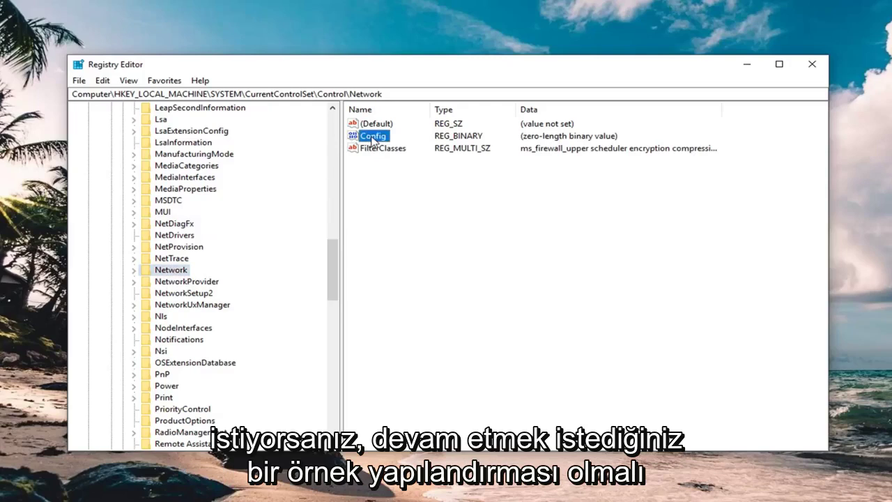
{"action": "right_click", "coordinate": [375, 139]}
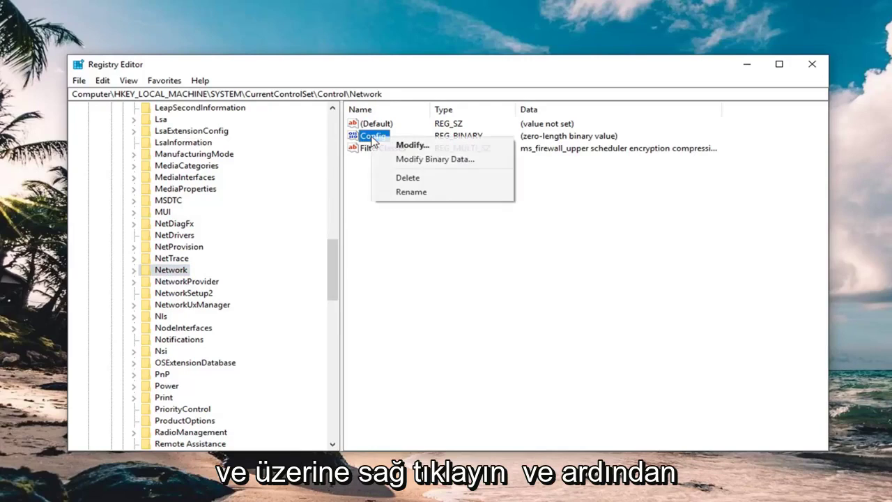
{"action": "left_click", "coordinate": [397, 176]}
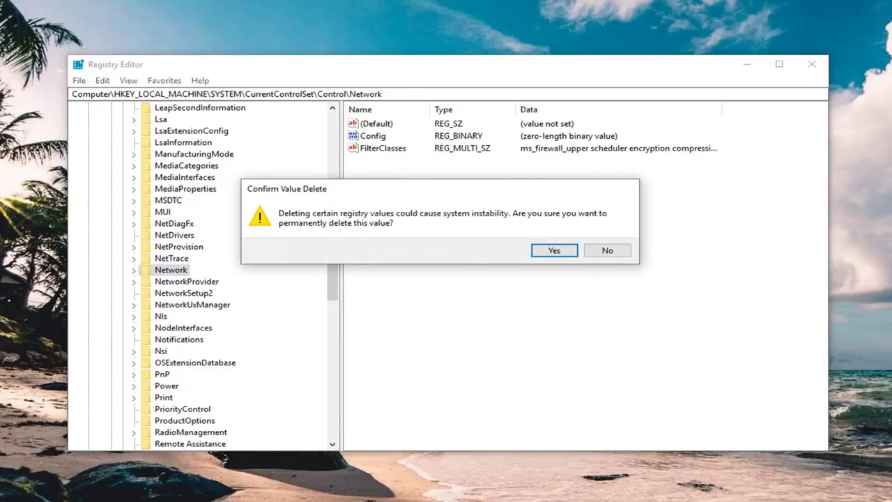
{"action": "left_click", "coordinate": [552, 253]}
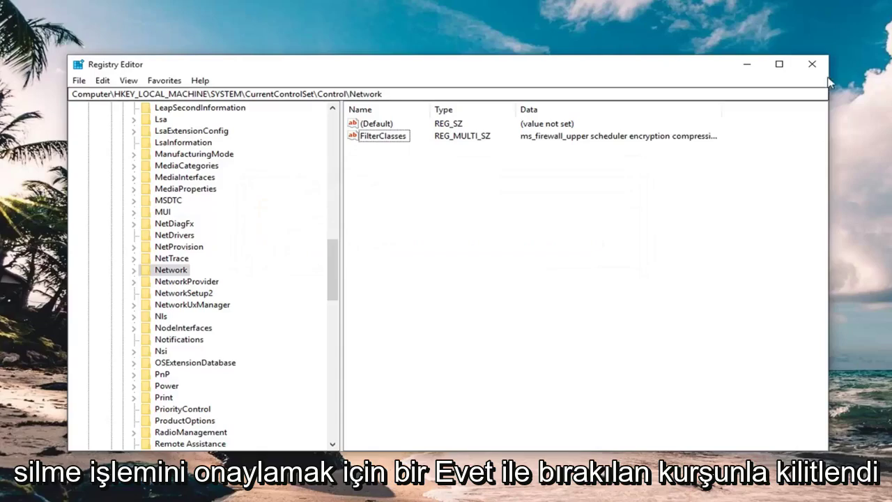
{"action": "left_click", "coordinate": [812, 63]}
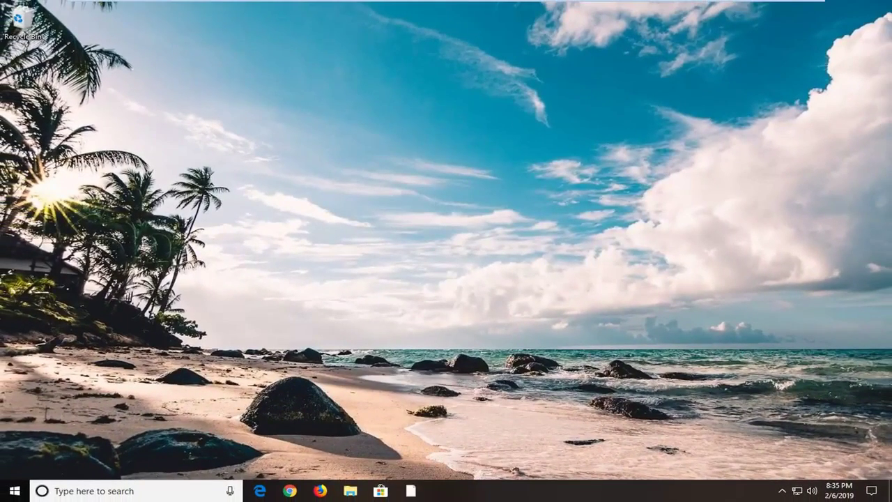
Launch Device Manager from a Start menu search for 'device manager'.
{"action": "left_click", "coordinate": [9, 492]}
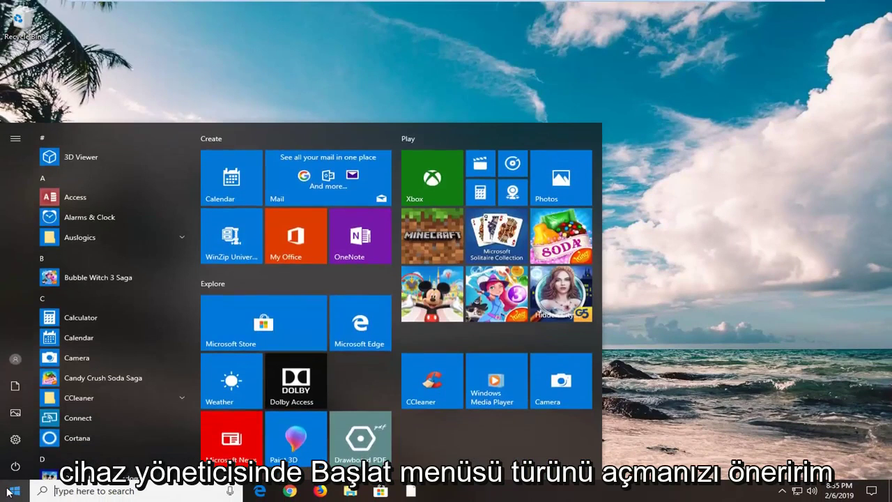
{"action": "type", "text": "d"}
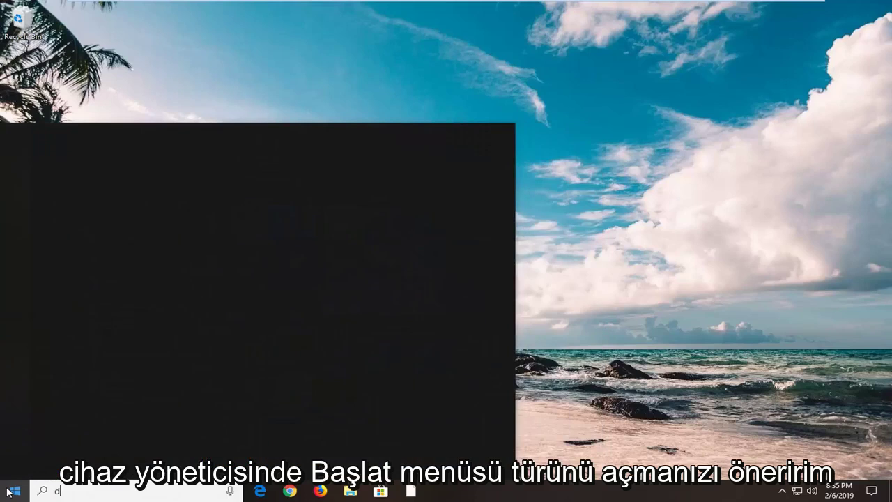
{"action": "type", "text": "evice manager"}
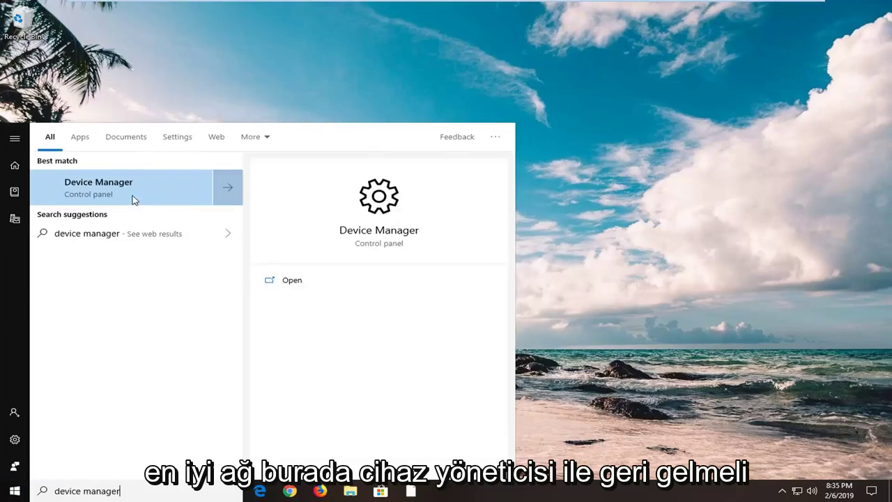
{"action": "left_click", "coordinate": [101, 192]}
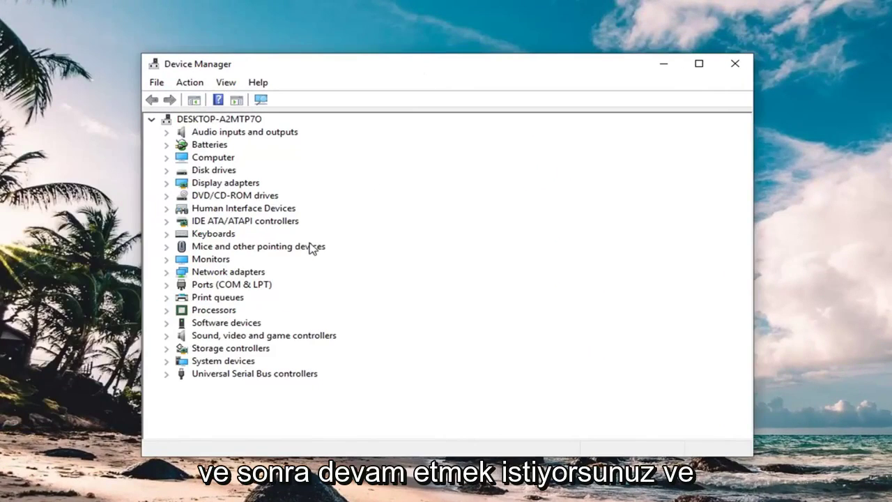
Run an automatic driver search for the Intel(R) 82574L Gigabit Network Connection under Network adapters.
{"action": "double_click", "coordinate": [230, 272]}
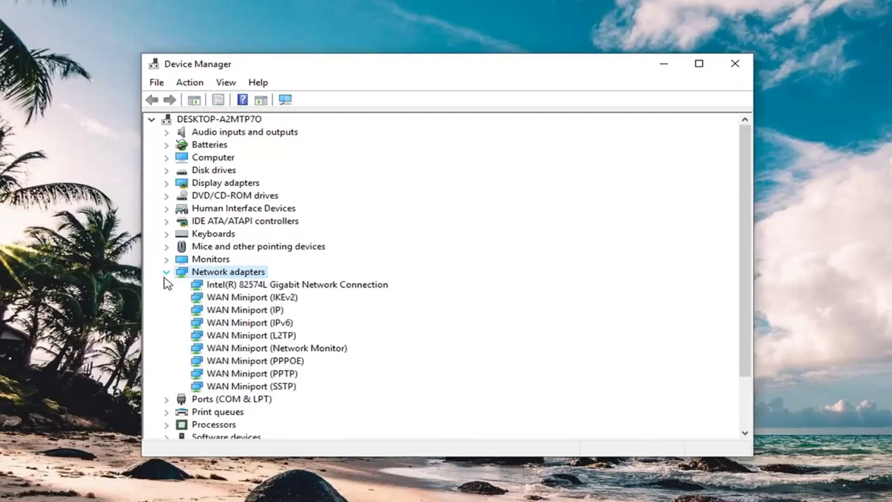
{"action": "left_click", "coordinate": [279, 286]}
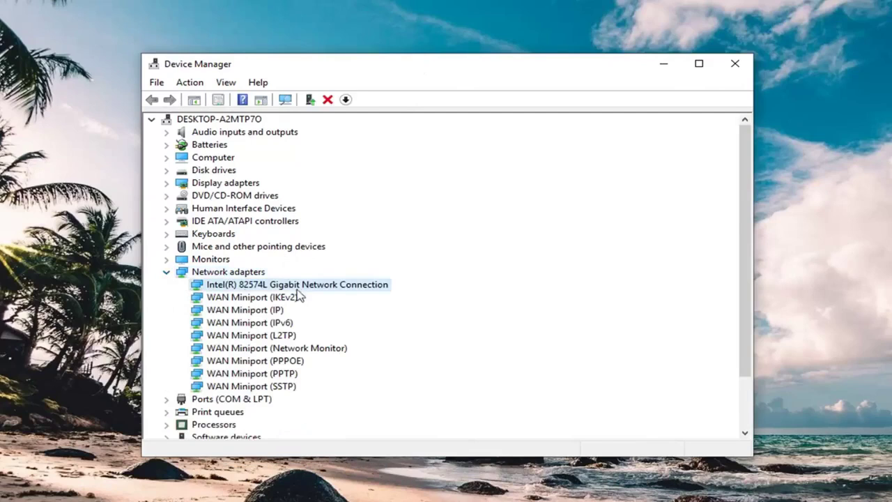
{"action": "right_click", "coordinate": [232, 291]}
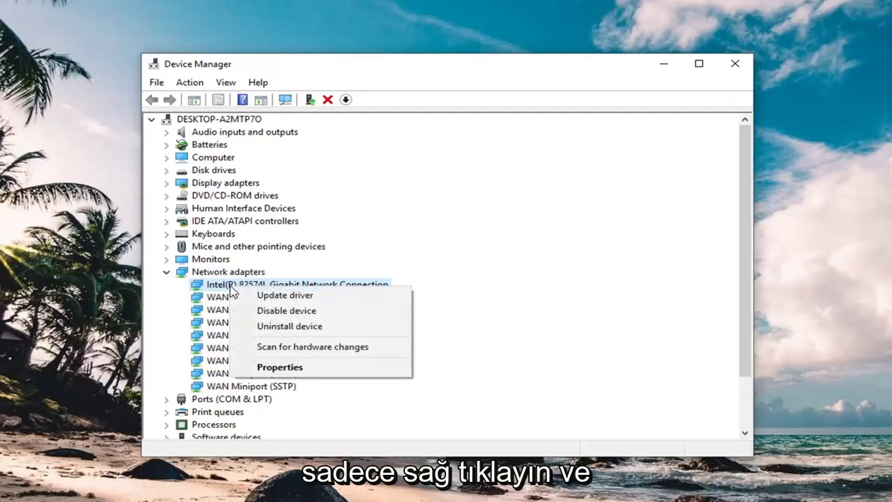
{"action": "left_click", "coordinate": [290, 297]}
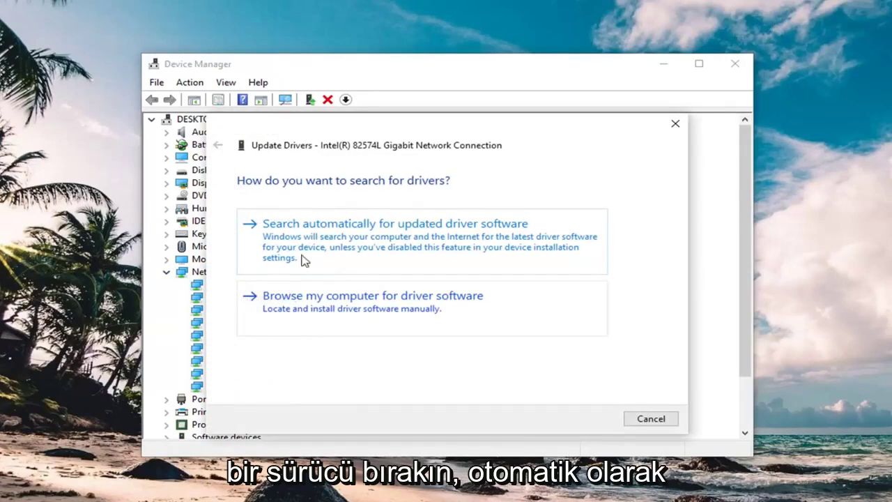
{"action": "left_click", "coordinate": [471, 245]}
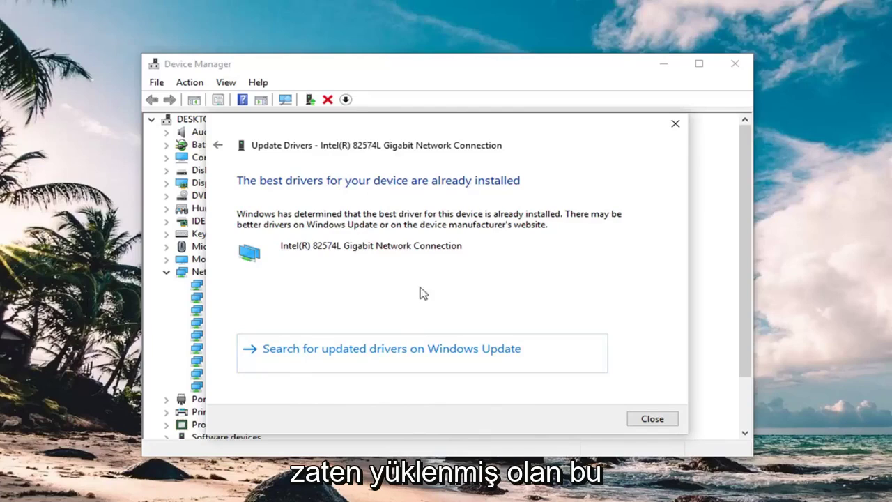
View the Windows Update page for updated drivers, then close Settings and Device Manager.
{"action": "left_click", "coordinate": [466, 358]}
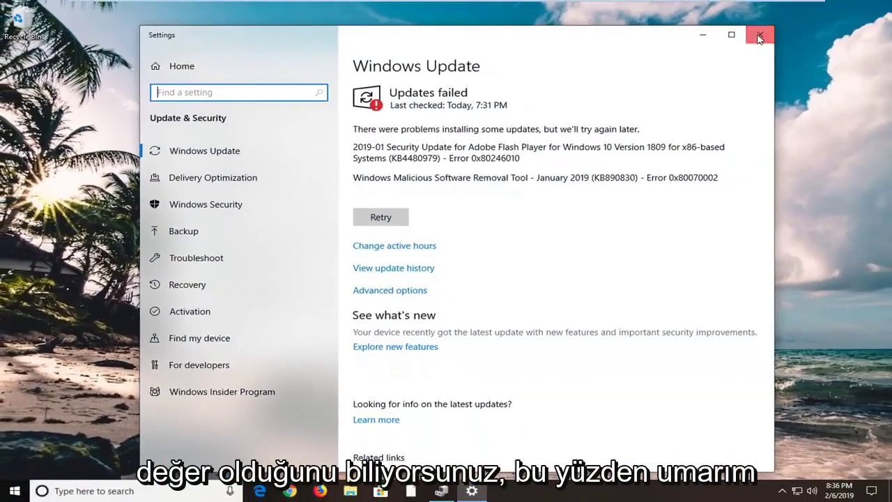
{"action": "left_click", "coordinate": [760, 36]}
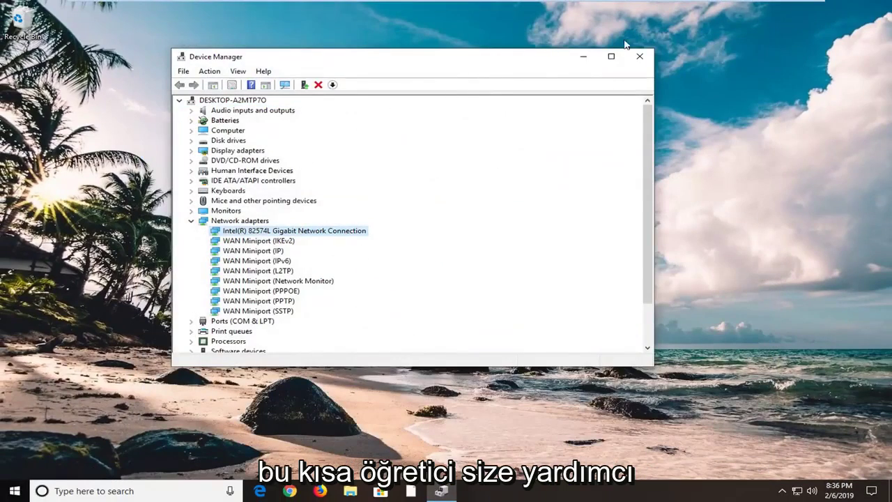
{"action": "left_click", "coordinate": [638, 56]}
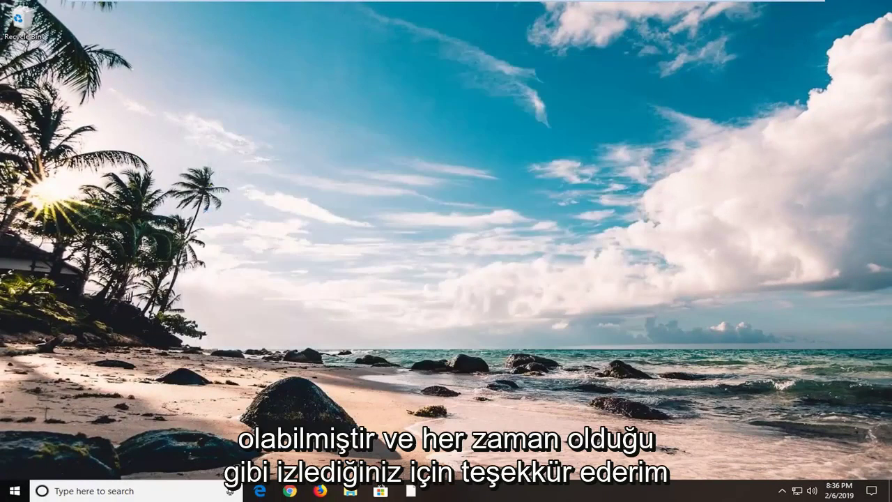